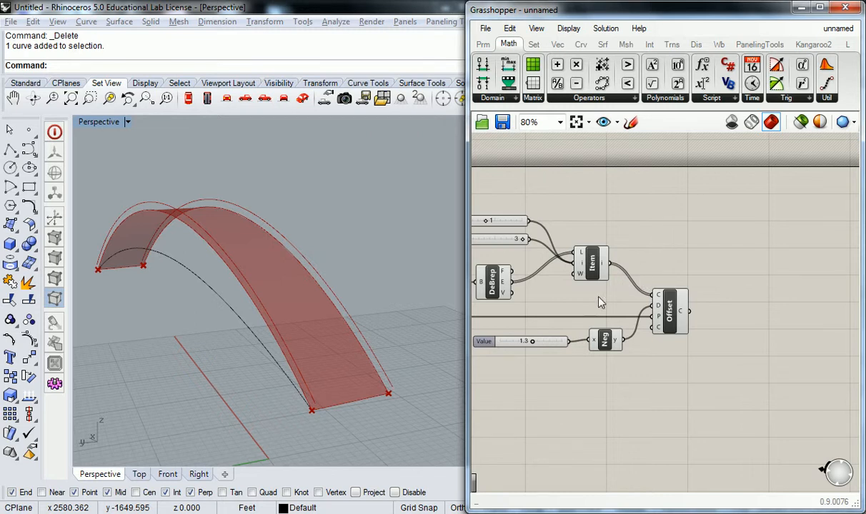
key(alt+Tab)
key(Tab)
key(Tab)
click(716, 244)
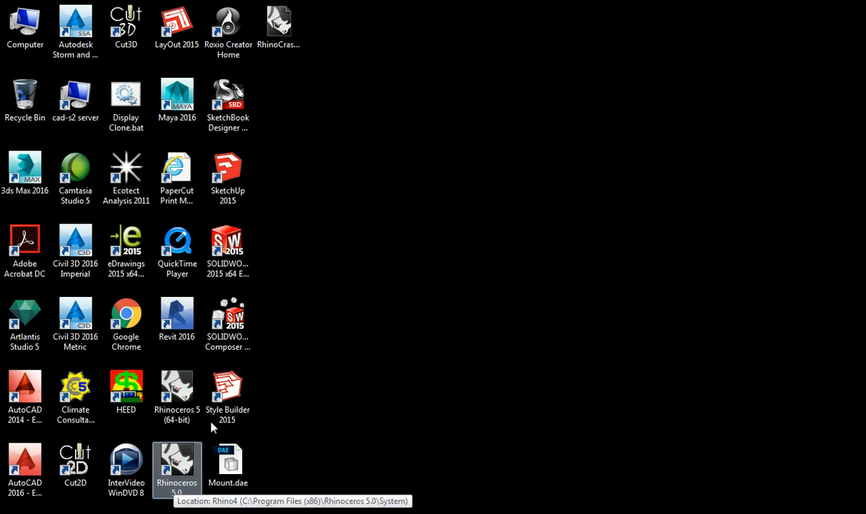
key(super)
key(Escape)
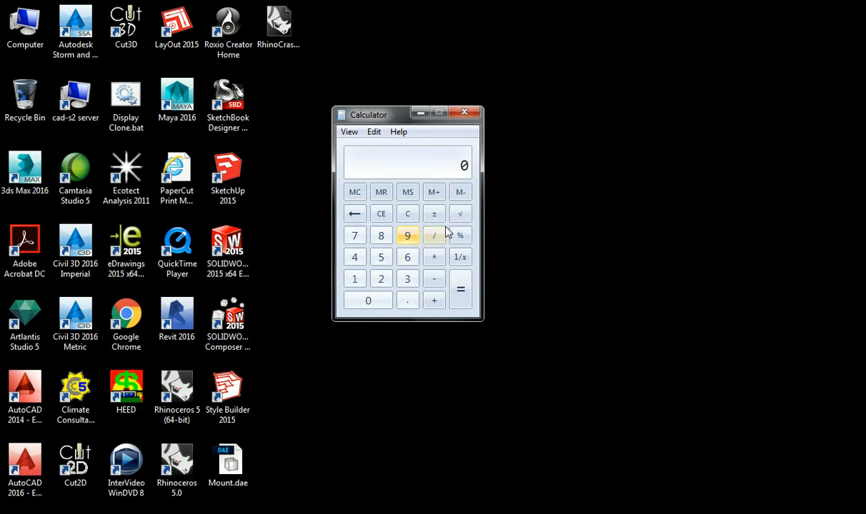
click(465, 112)
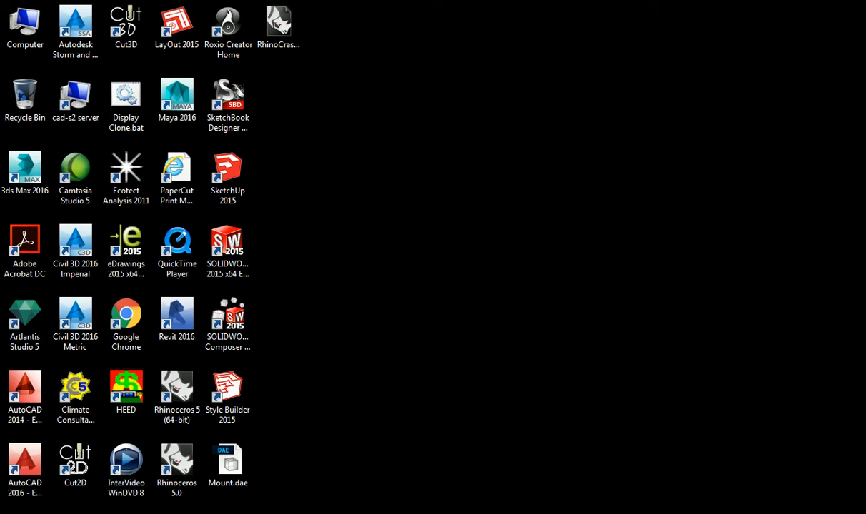
mouse_move(226, 513)
click(179, 463)
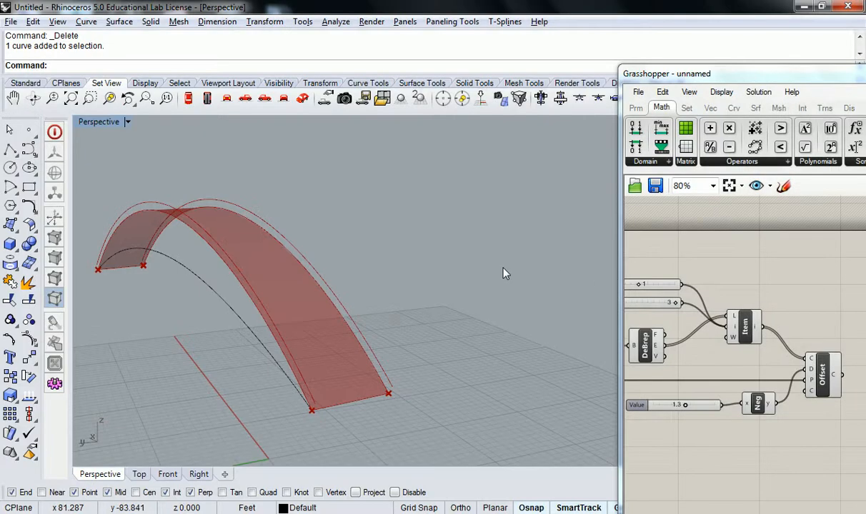
- Duplicate the Offset component with its Negative and value slider, placing the copy directly below the original set
right_drag(396, 286, 558, 272)
scroll(755, 283, down, 2)
right_drag(750, 305, 766, 283)
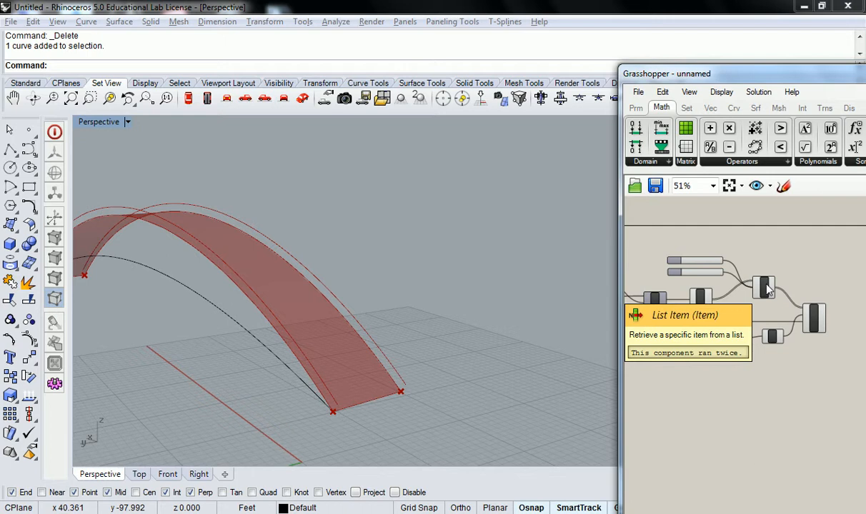
scroll(786, 357, up, 4)
scroll(785, 339, down, 3)
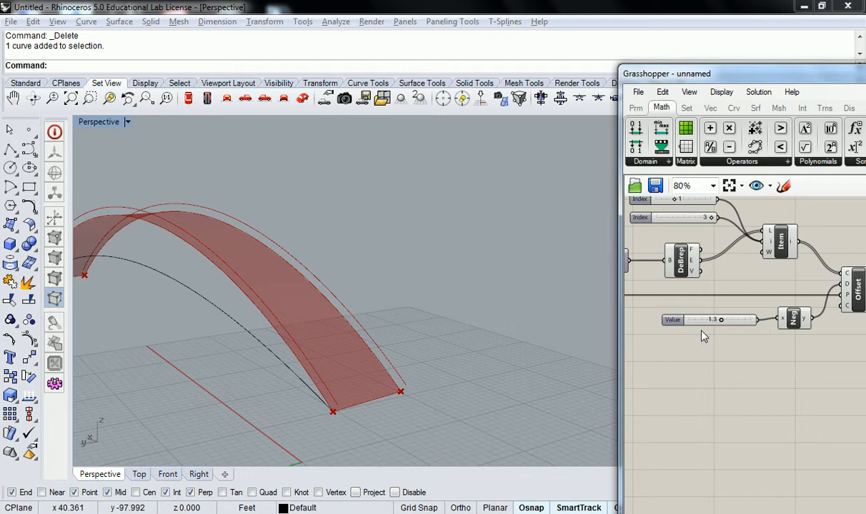
scroll(704, 332, down, 2)
scroll(747, 311, up, 2)
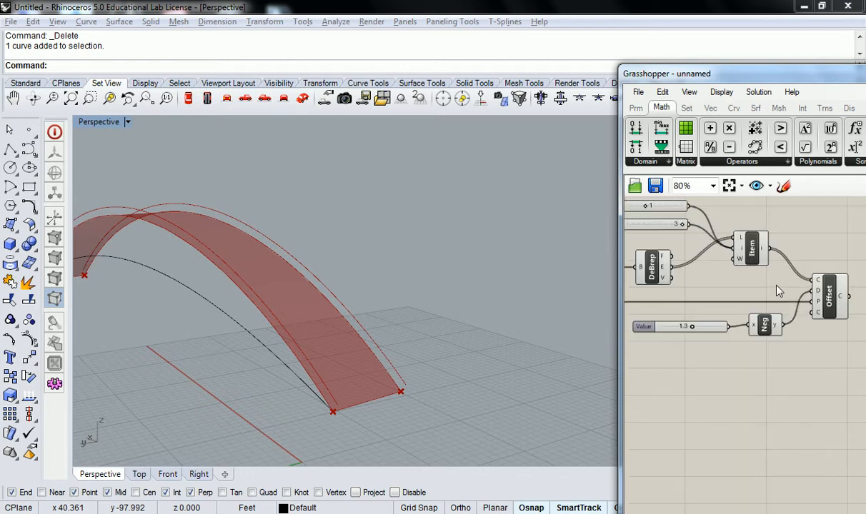
click(831, 296)
shift+click(767, 323)
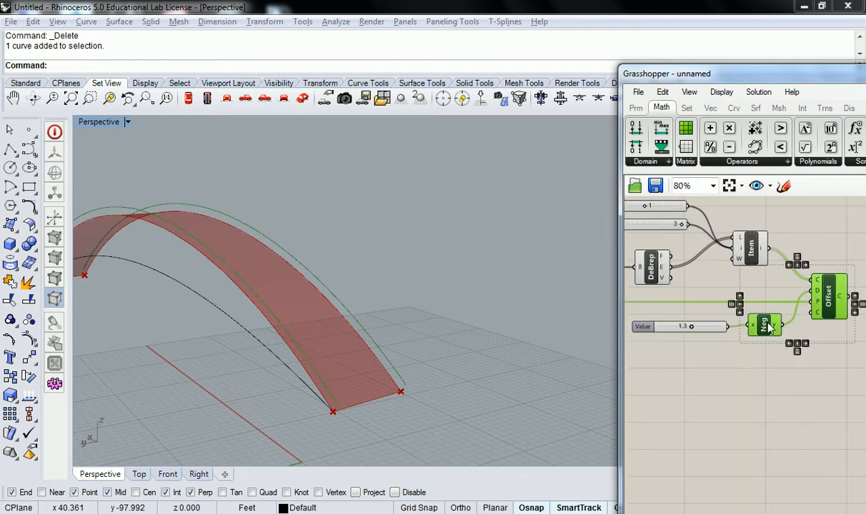
shift+click(668, 327)
scroll(714, 336, down, 2)
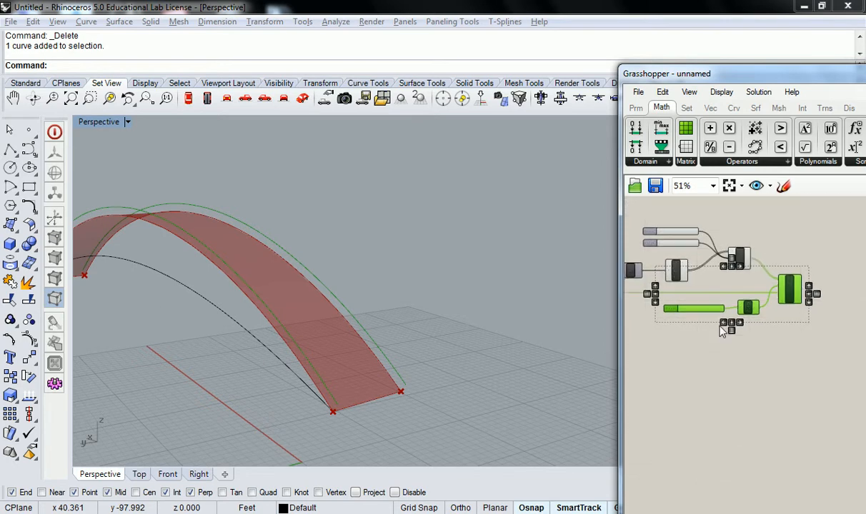
drag(791, 307, 793, 355)
click(785, 377)
- Feed the DeBrep edges output into the curve input of the duplicated Offset in place of the Item output
scroll(745, 348, up, 3)
right_drag(739, 315, 782, 323)
scroll(765, 335, down, 2)
right_drag(759, 277, 683, 257)
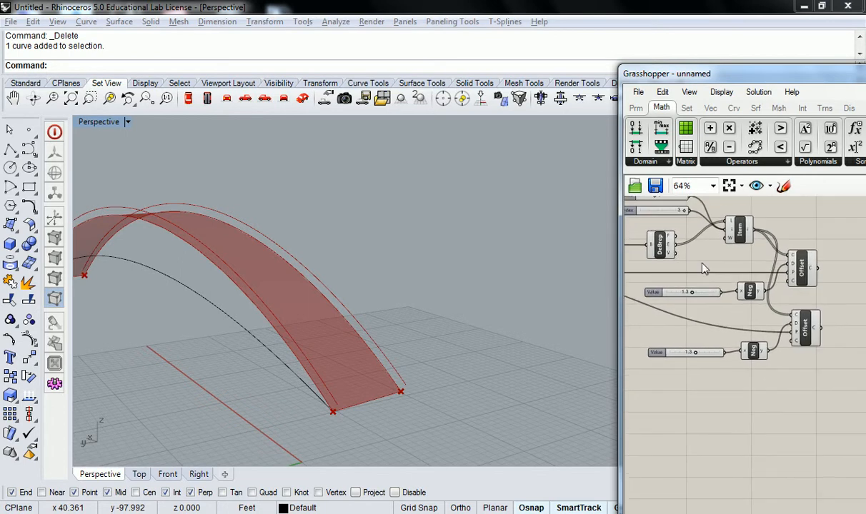
drag(683, 254, 804, 325)
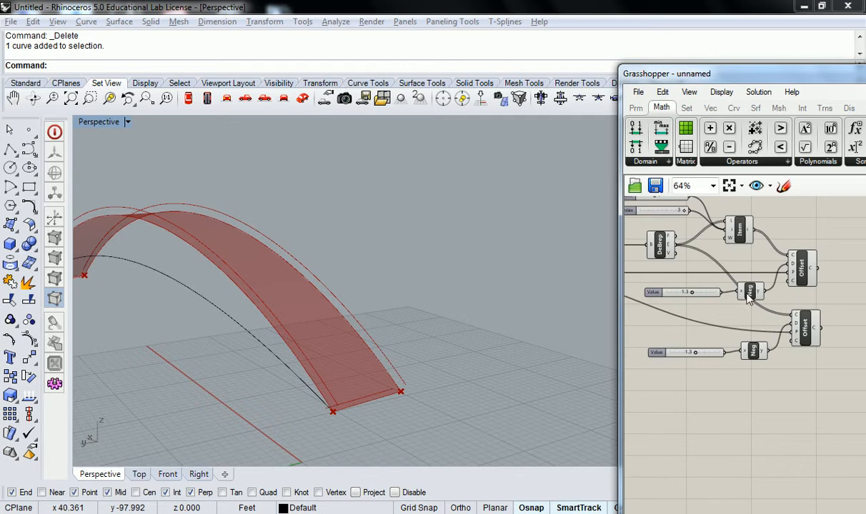
- Raise the duplicated distance slider's maximum to 3.5 and set its value to 3.5
scroll(685, 343, up, 2)
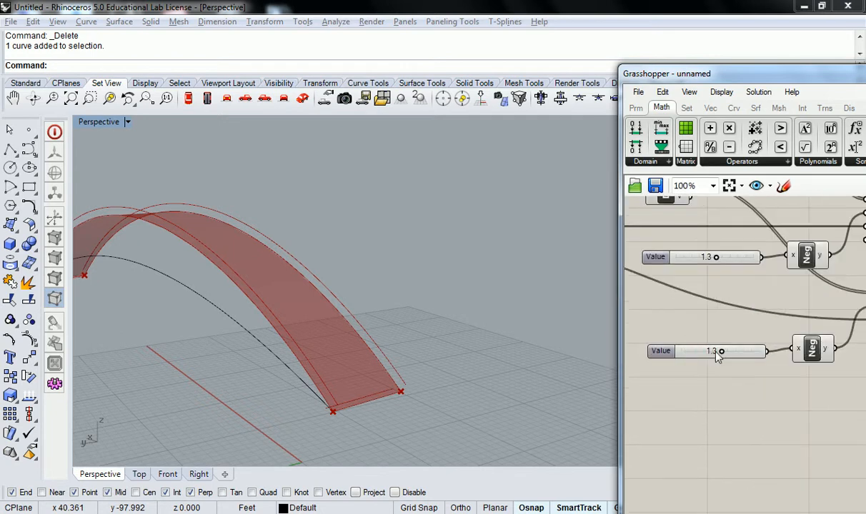
double_click(655, 351)
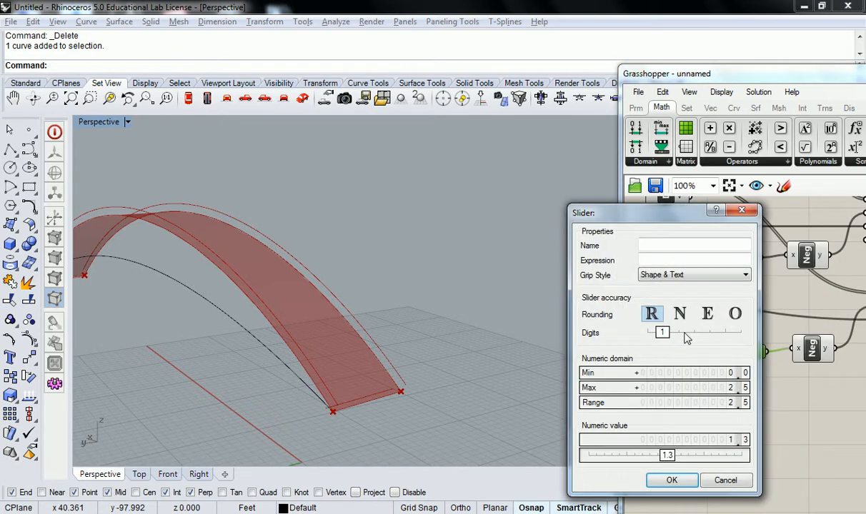
double_click(722, 387)
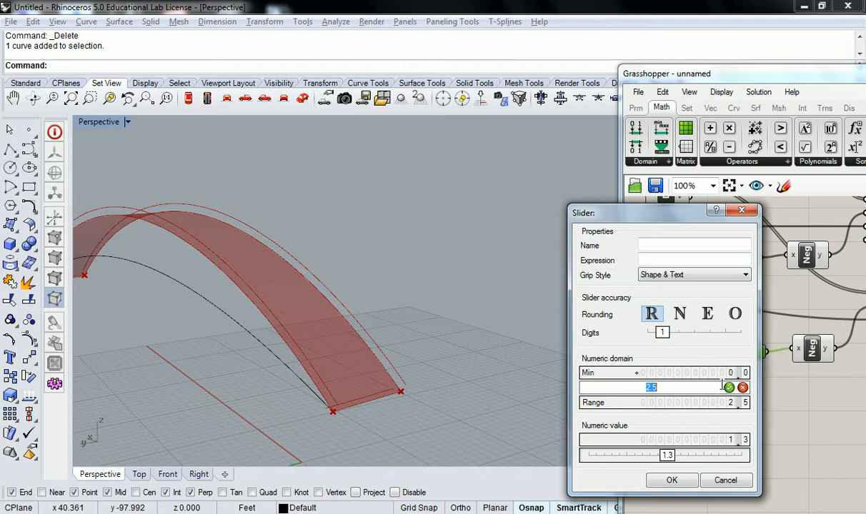
text(3.5)
key(Return)
click(682, 483)
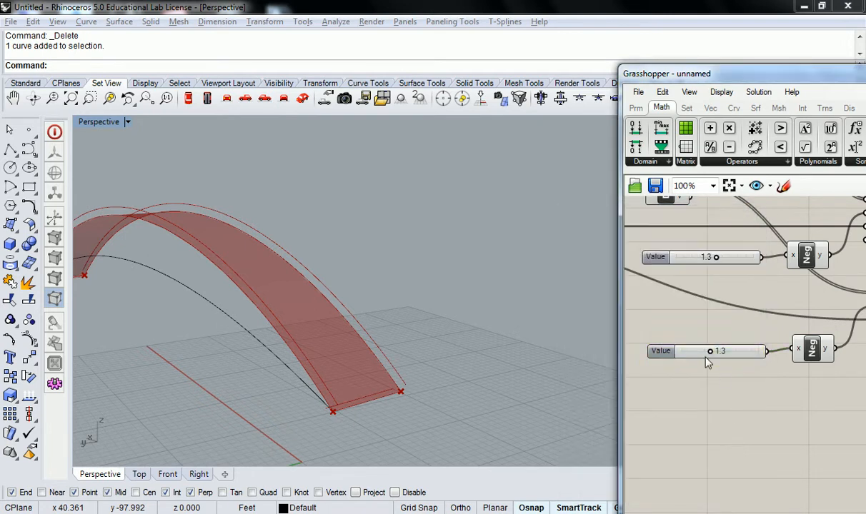
drag(711, 357, 762, 351)
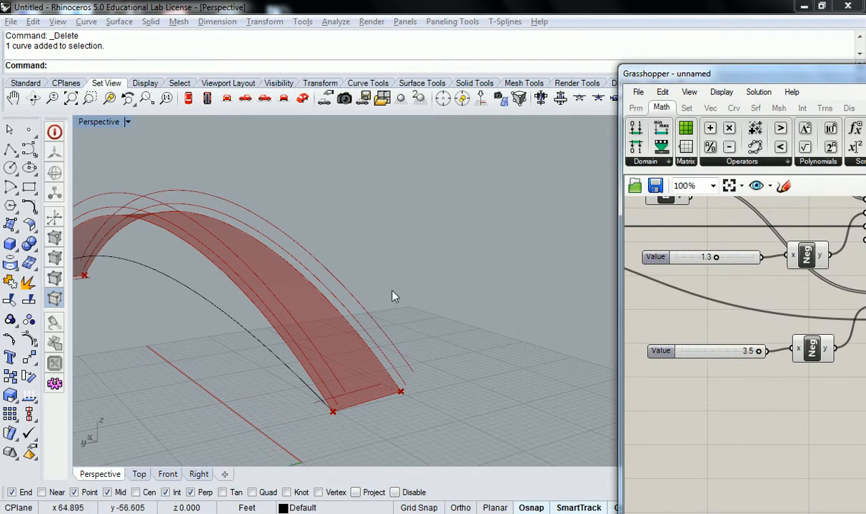
- Set the upper distance slider to 0.5 and look at the resulting offset curves over the arch
right_drag(458, 298, 534, 329)
right_click(712, 258)
click(708, 242)
drag(712, 257, 694, 265)
right_drag(516, 313, 369, 354)
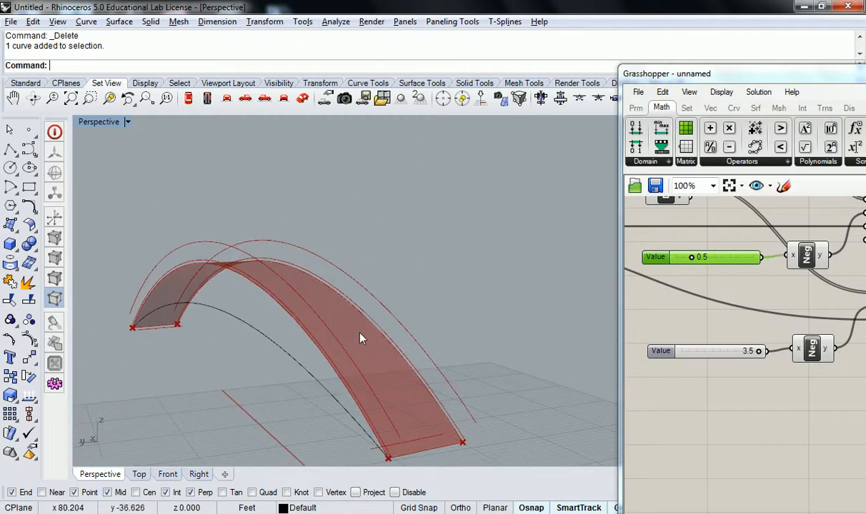
scroll(306, 257, up, 3)
scroll(306, 257, up, 1)
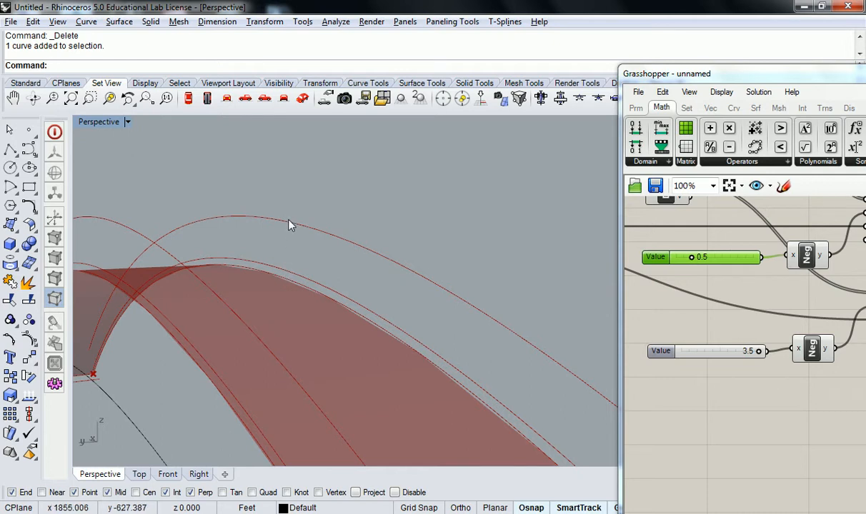
right_drag(290, 228, 367, 239)
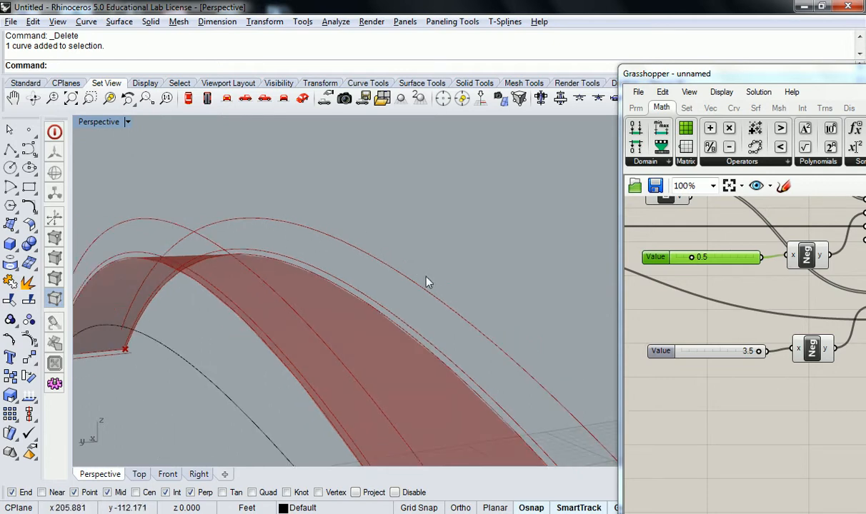
- Move the 3.5 slider away from its Negative component and add a Subtraction component between them
click(776, 357)
scroll(777, 357, down, 3)
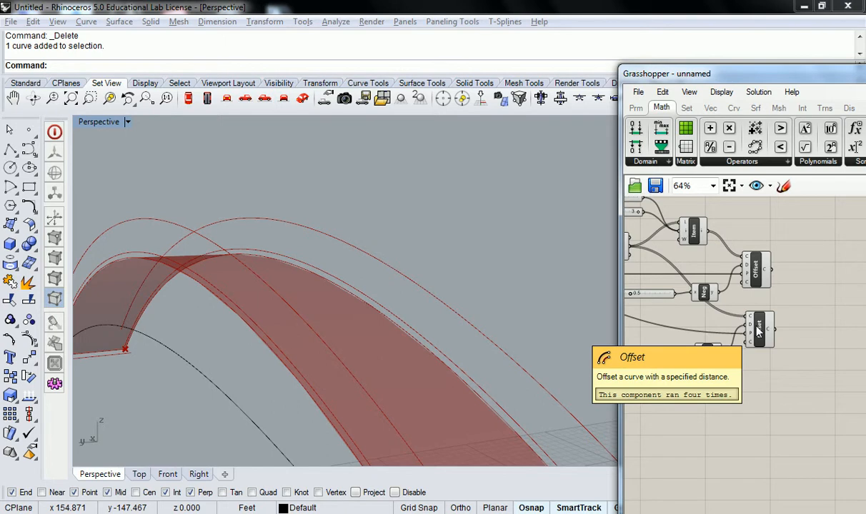
right_drag(727, 307, 743, 322)
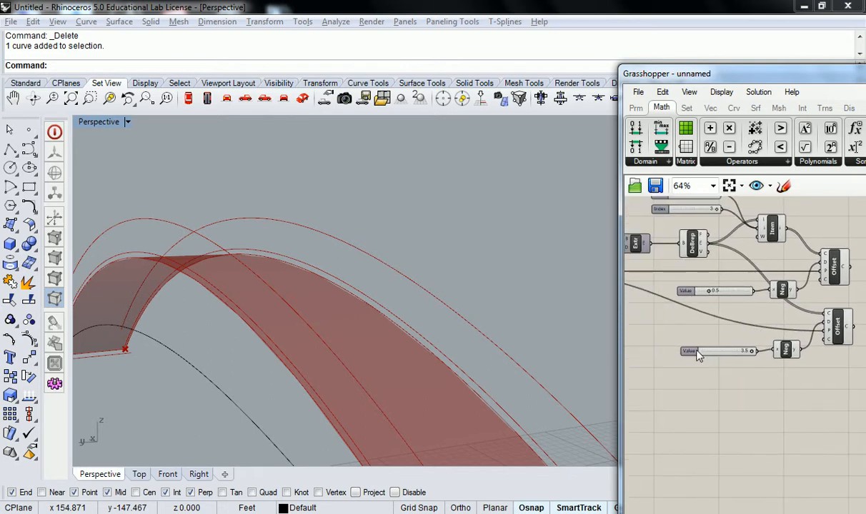
drag(700, 357, 647, 333)
click(746, 327)
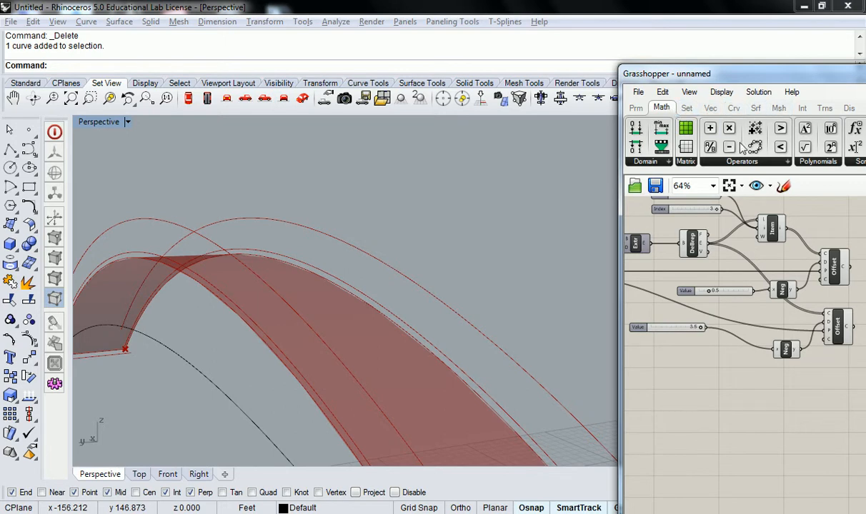
click(707, 160)
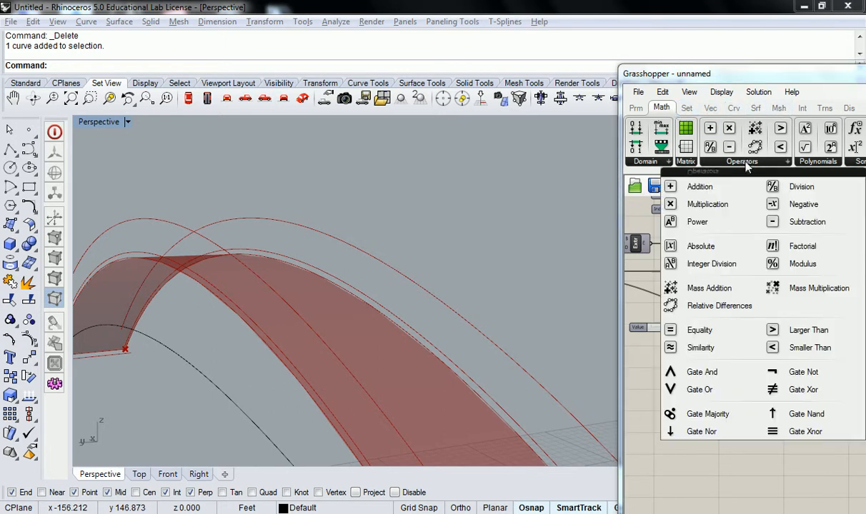
click(774, 226)
click(714, 357)
- Connect the 3.5 slider to Subtraction input A and the 0.5 slider to input B, and reposition the Subtraction component
scroll(697, 328, up, 2)
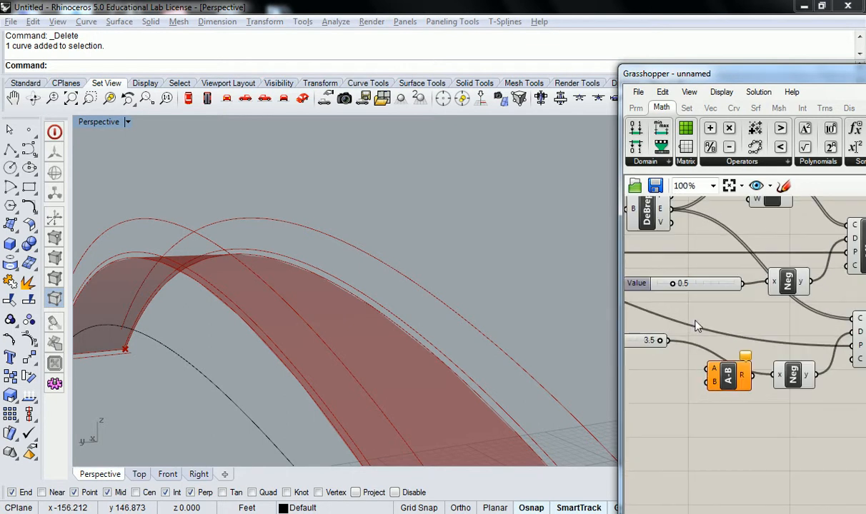
right_drag(696, 328, 733, 328)
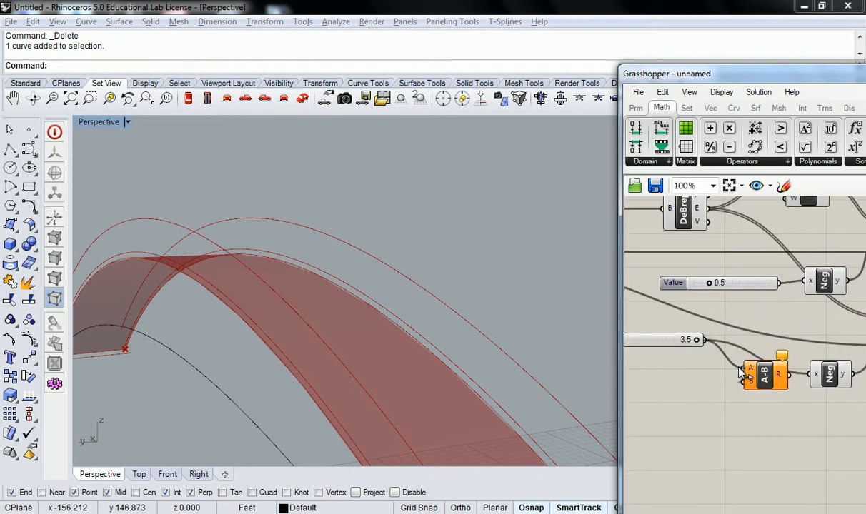
drag(779, 283, 740, 380)
right_drag(795, 324, 756, 330)
scroll(721, 304, down, 1)
drag(729, 364, 757, 329)
right_drag(777, 322, 764, 341)
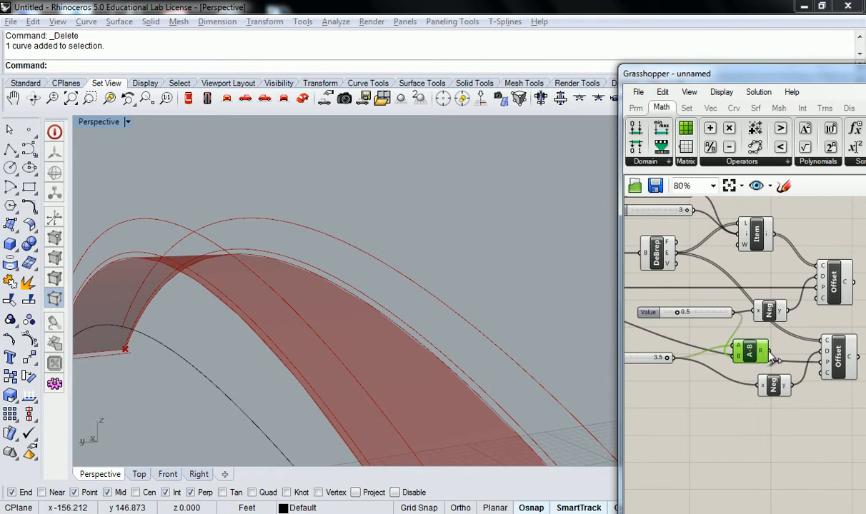
- Route the Subtraction result through the lower Negative component into the second Offset's distance input
drag(764, 351, 820, 360)
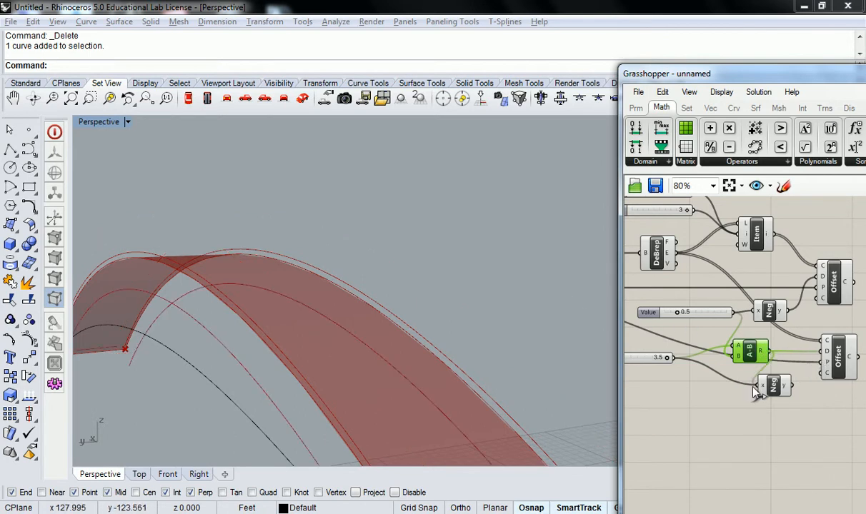
drag(790, 385, 820, 362)
drag(773, 386, 730, 348)
right_drag(810, 319, 717, 315)
- Connect the first Offset's curve output to the second Offset's curve input
drag(761, 279, 824, 347)
click(747, 324)
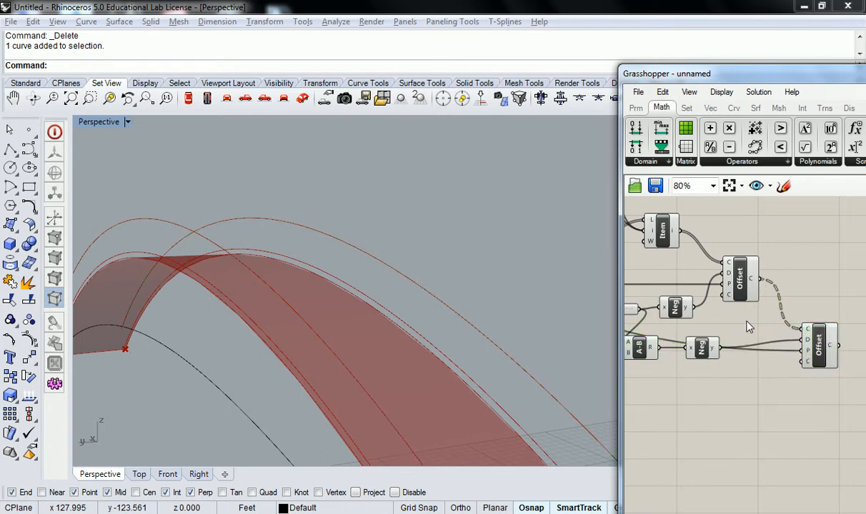
scroll(748, 318, down, 1)
right_drag(459, 289, 375, 269)
right_drag(684, 364, 777, 376)
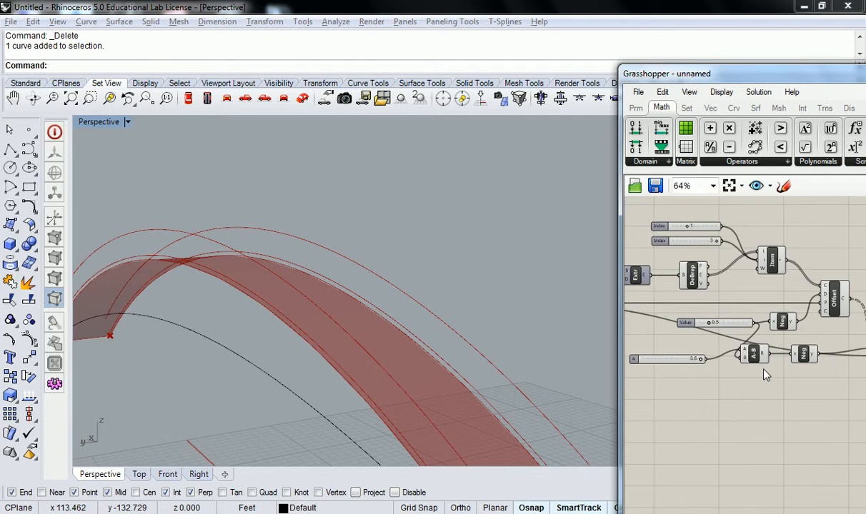
- Undo the Subtraction component with all its wiring and moves, along with the last upper slider change
key(ctrl+z)
key(ctrl+z)
key(ctrl+z)
key(ctrl+z)
key(ctrl+z)
key(ctrl+z)
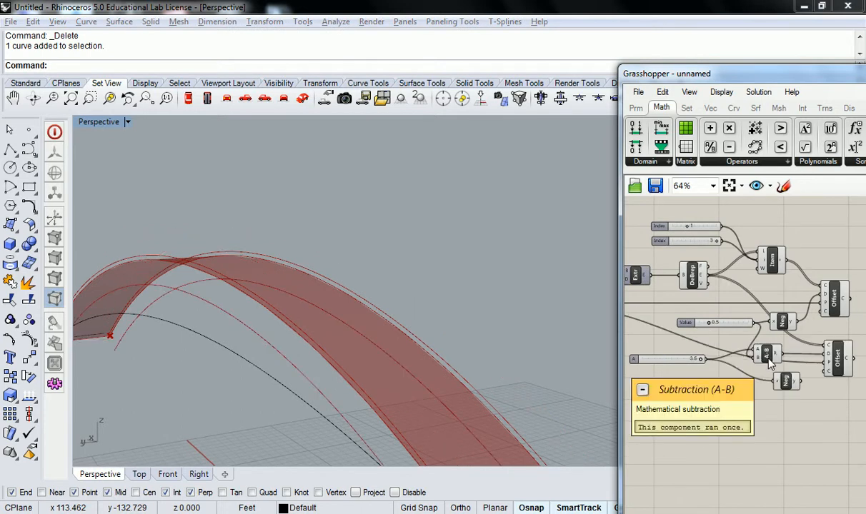
key(ctrl+z)
key(ctrl+z)
key(ctrl+z)
key(ctrl+z)
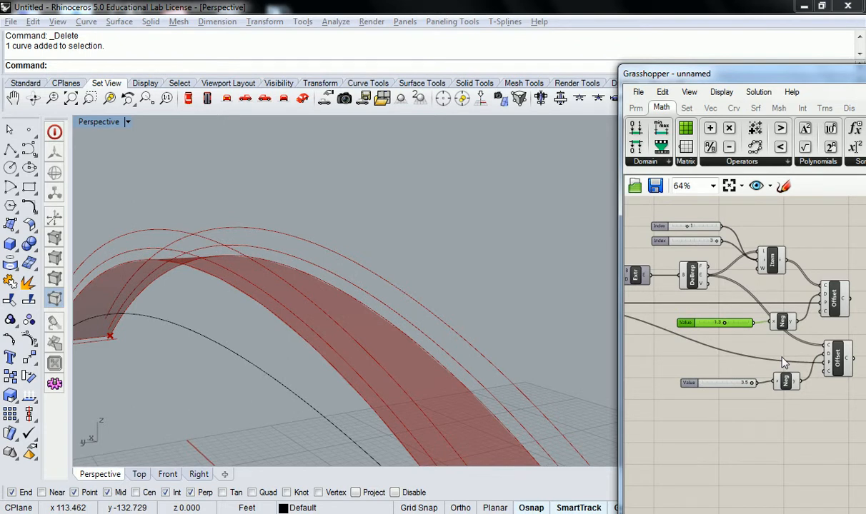
- Set the distance slider of the upper Offset to 0.5
scroll(718, 325, up, 2)
scroll(720, 325, up, 2)
drag(710, 324, 682, 332)
click(743, 368)
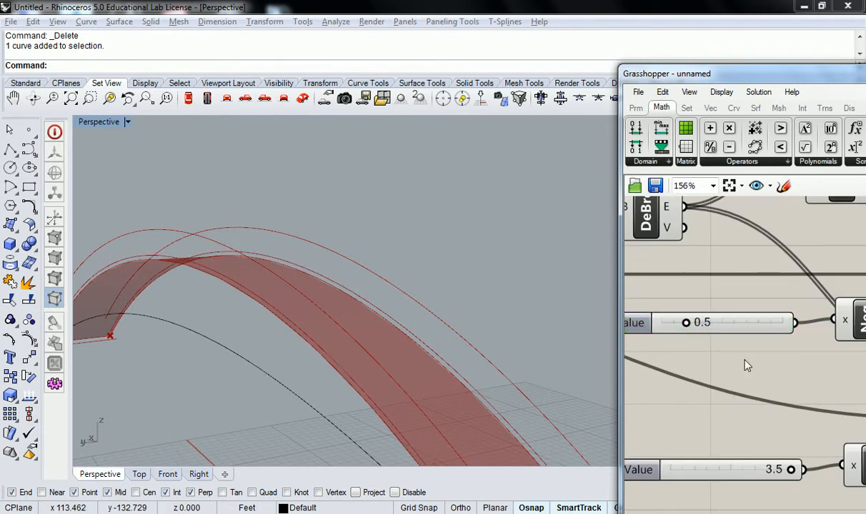
- Add a Loft component and place it just beyond the outputs of the two Offset components
scroll(778, 354, down, 1)
scroll(761, 332, down, 3)
scroll(716, 342, down, 1)
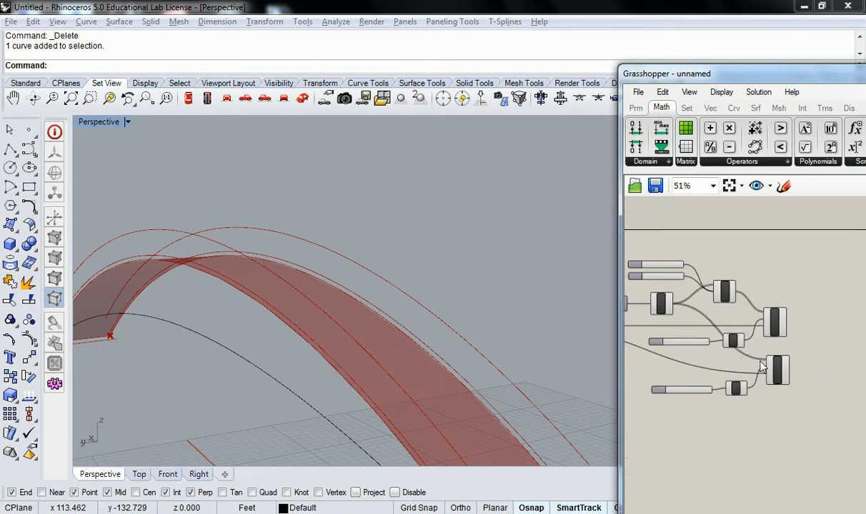
right_drag(380, 294, 456, 297)
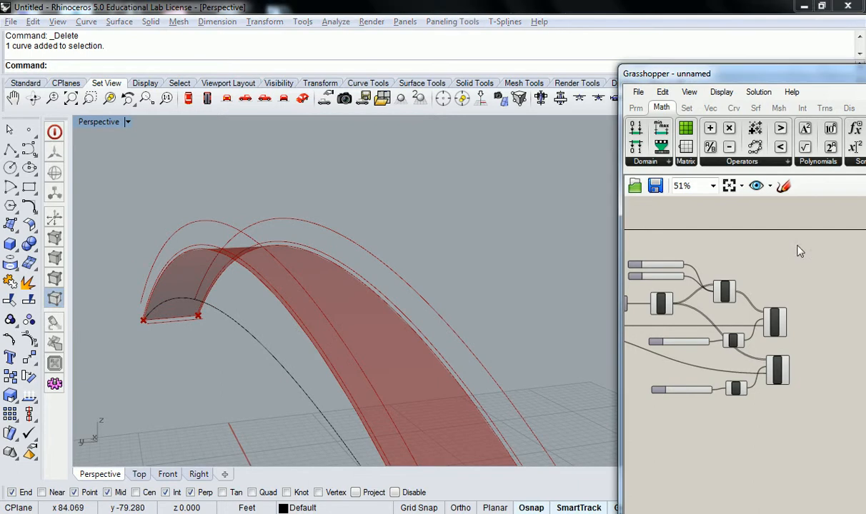
right_drag(800, 252, 718, 218)
click(755, 107)
click(785, 162)
click(700, 208)
scroll(748, 315, up, 5)
drag(807, 318, 735, 318)
- Try to loft between the outputs of both Offset components through the Loft's curve input, and undo the connections
right_drag(660, 284, 710, 288)
drag(701, 257, 763, 306)
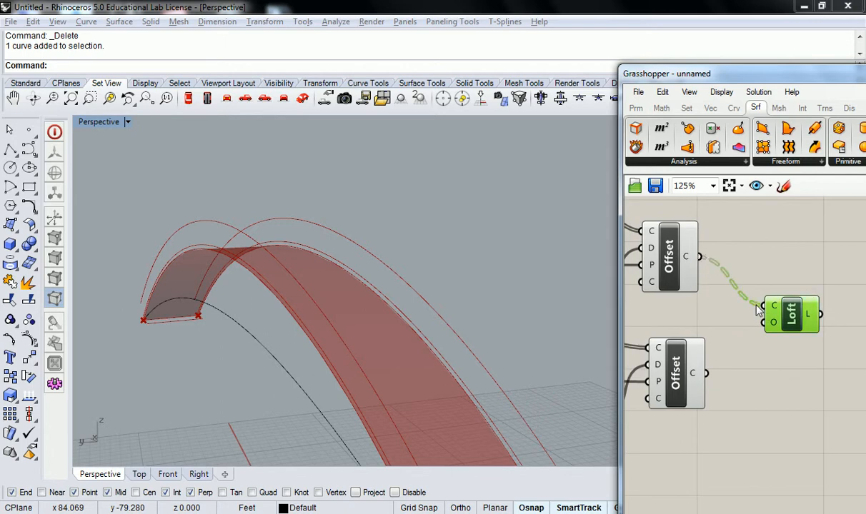
drag(712, 372, 763, 305)
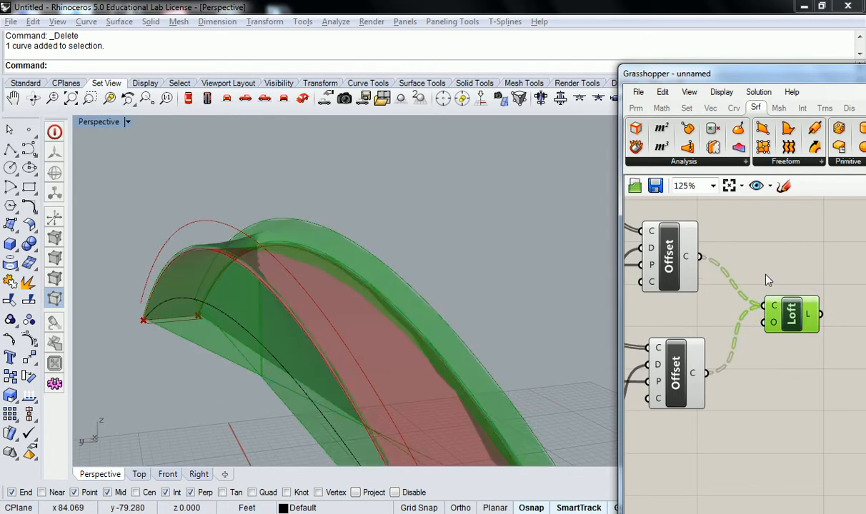
click(724, 272)
right_drag(569, 274, 444, 328)
key(ctrl+z)
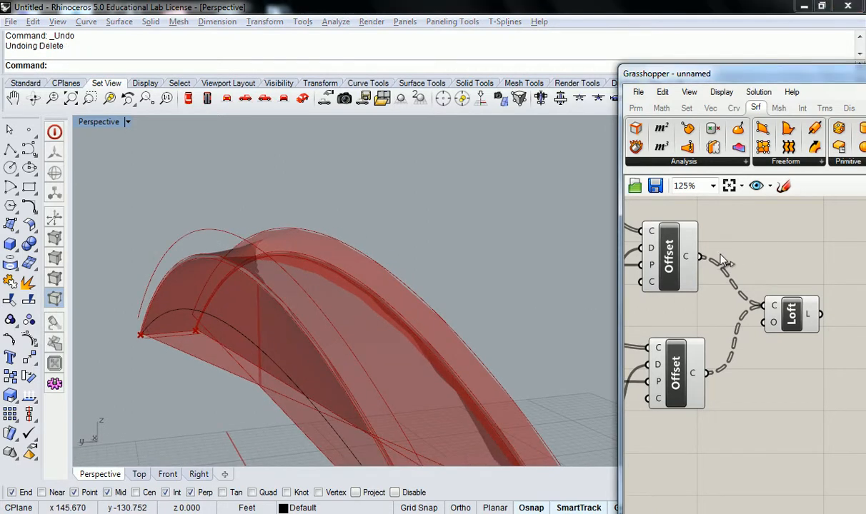
- Examine the data structure of the two Offset curve outputs and the DeBrep edges output feeding the lower Offset
mouse_move(691, 261)
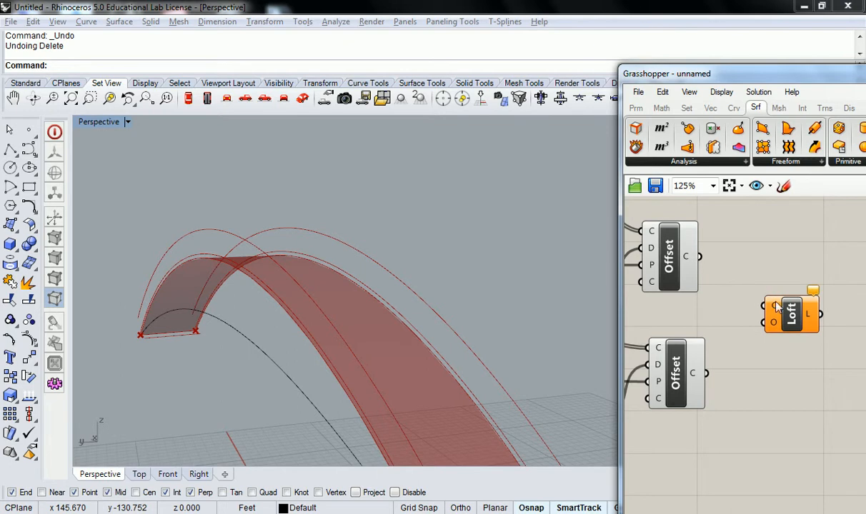
mouse_move(693, 378)
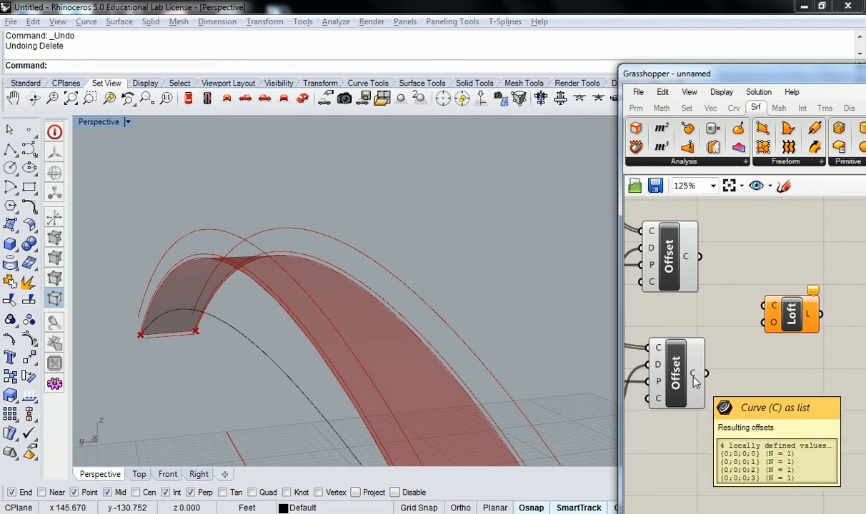
scroll(821, 379, down, 5)
right_drag(694, 378, 785, 370)
scroll(822, 378, up, 3)
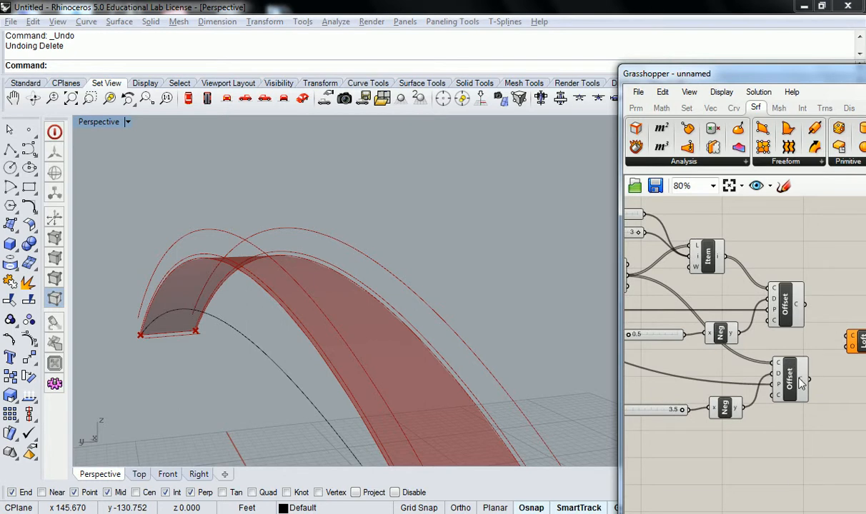
mouse_move(800, 384)
mouse_move(803, 307)
right_click(762, 332)
click(711, 289)
right_drag(709, 287, 770, 288)
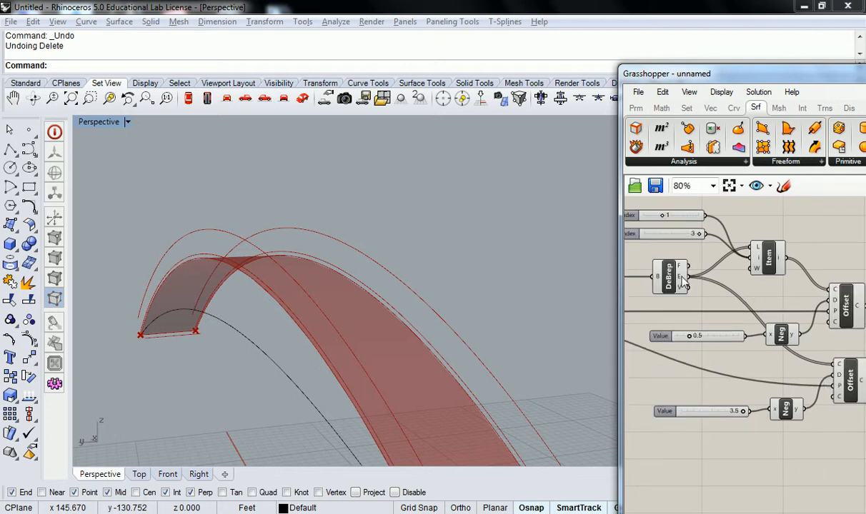
mouse_move(682, 283)
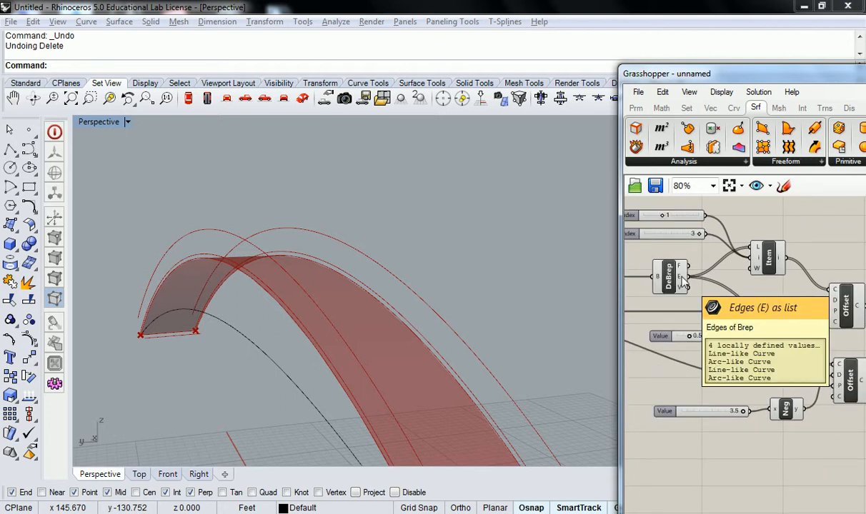
- Feed the Item output into the lower Offset's curve input and connect both Offset curve outputs to the Loft's curve input
right_drag(791, 265, 680, 251)
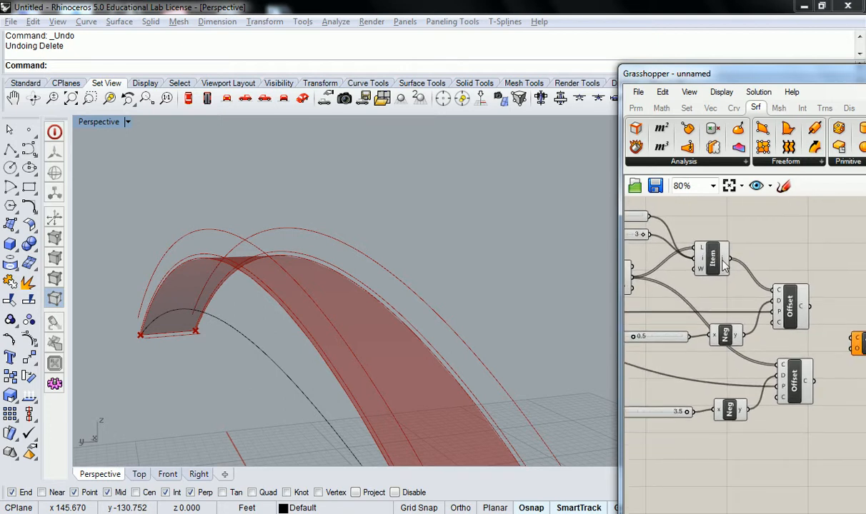
drag(728, 257, 777, 365)
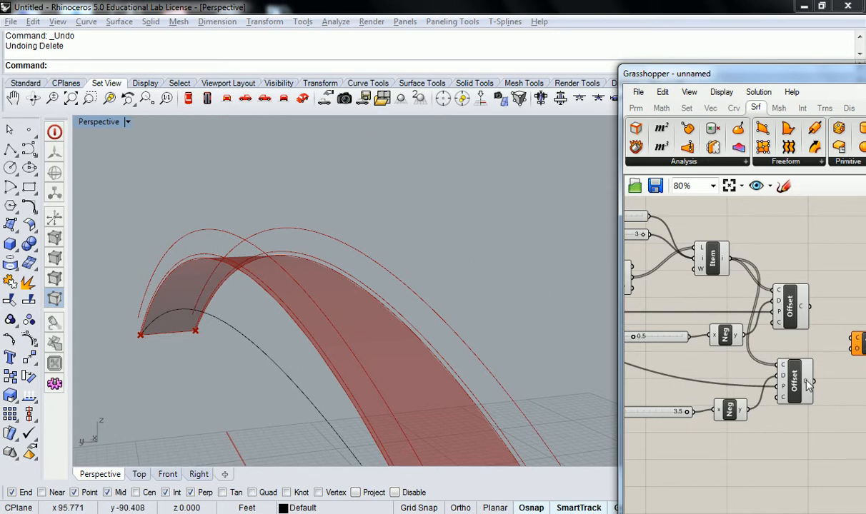
right_drag(812, 333, 700, 321)
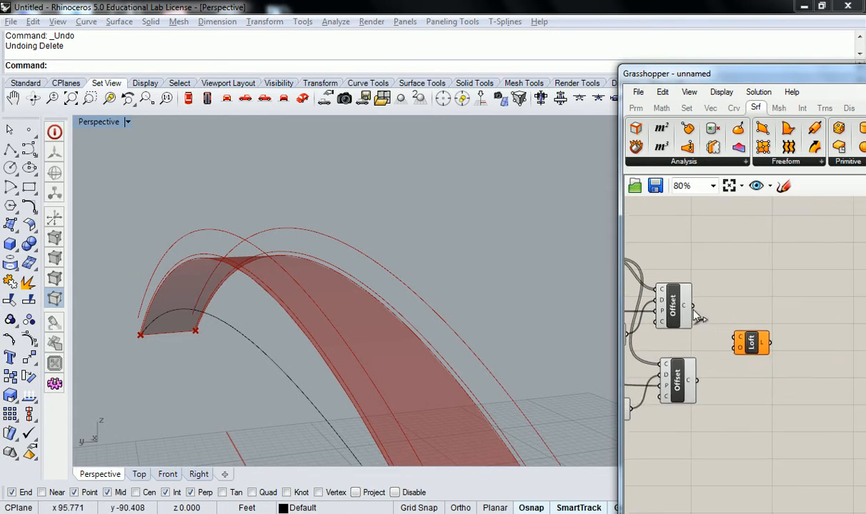
drag(731, 343, 726, 338)
drag(690, 380, 737, 348)
right_drag(541, 304, 368, 213)
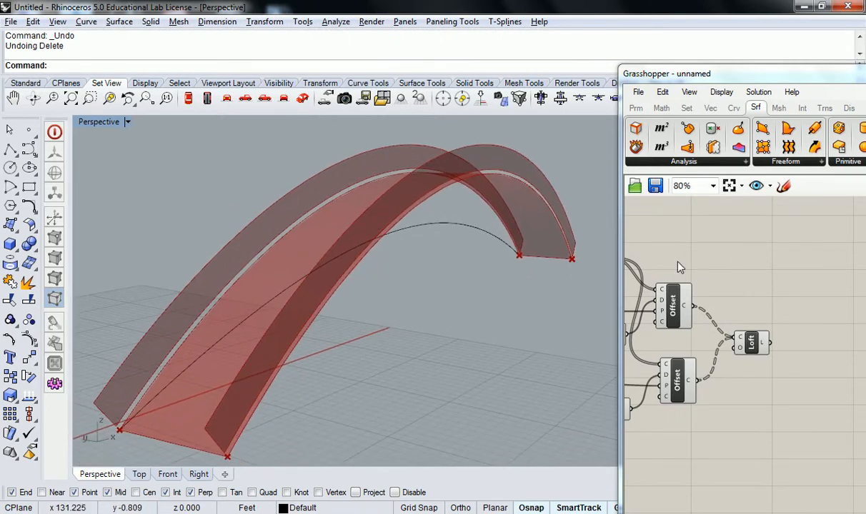
- Widen the Grasshopper window and group the components from the DeBrep and index sliders through to the Loft
drag(621, 268, 464, 267)
shift+right_drag(384, 262, 361, 240)
right_drag(580, 246, 805, 276)
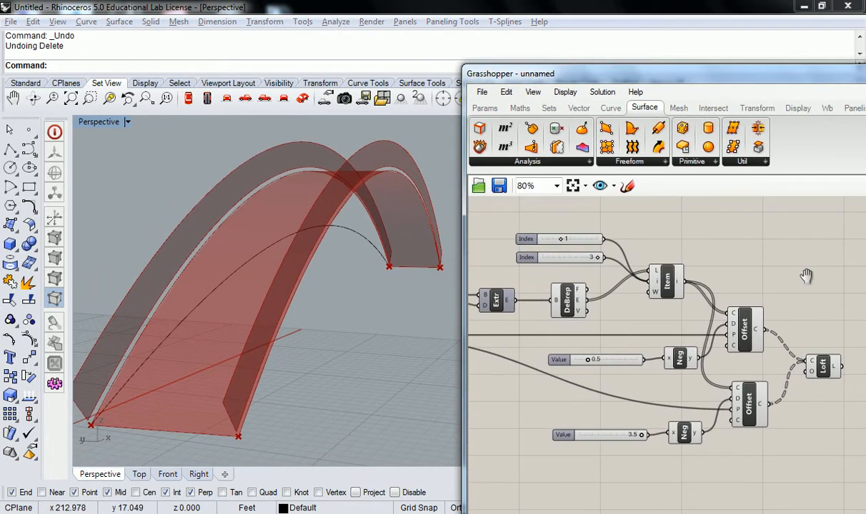
scroll(747, 253, down, 3)
drag(832, 262, 559, 391)
key(ctrl+g)
click(684, 216)
scroll(689, 277, up, 2)
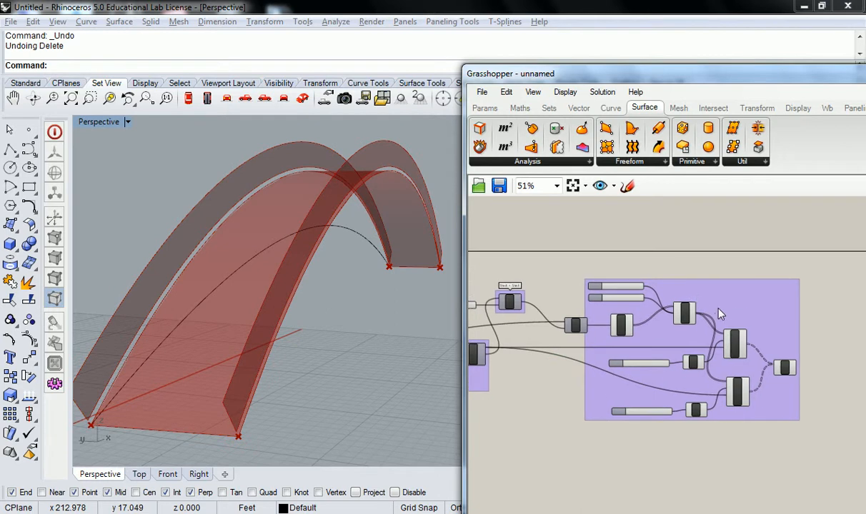
- Test the arch's response to the Factor slider that drives the Z vector, checking the lofted edge strips in perspective
right_drag(360, 300, 306, 309)
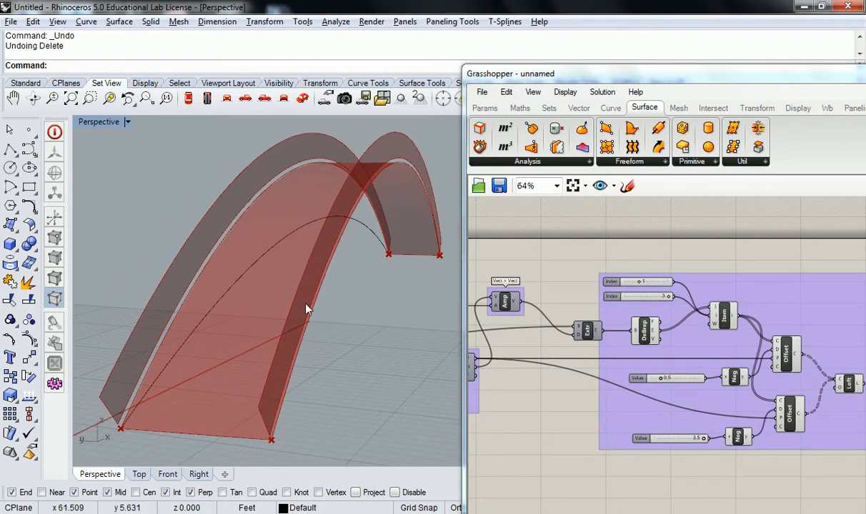
click(570, 285)
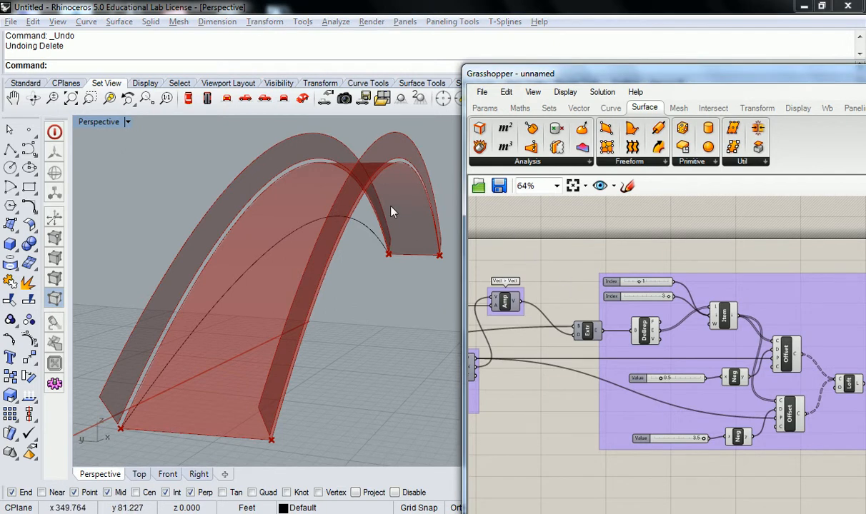
scroll(520, 252, down, 3)
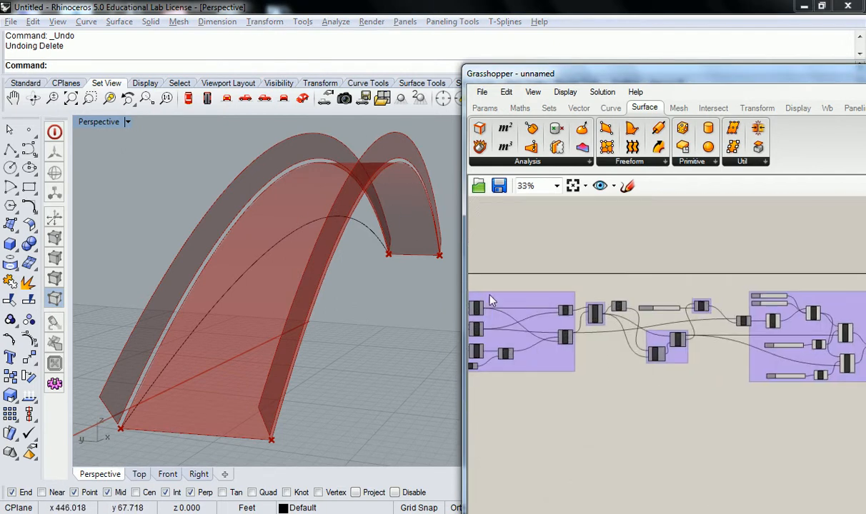
scroll(598, 375, up, 4)
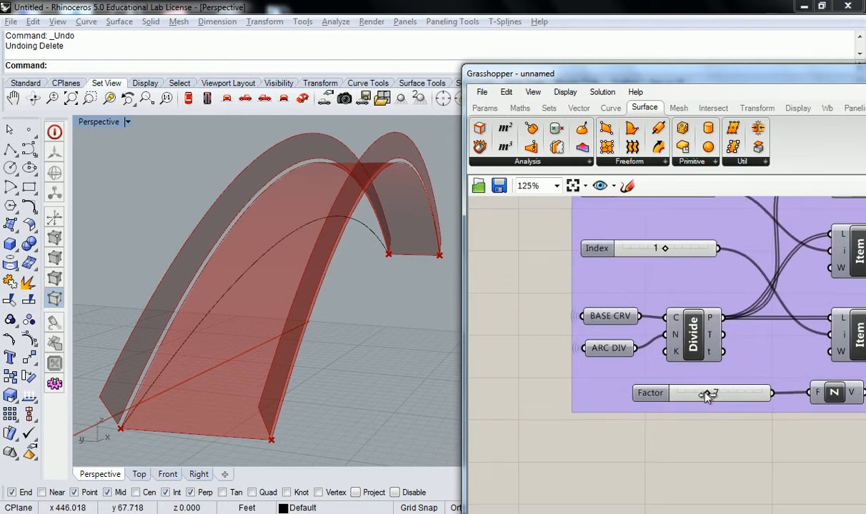
drag(707, 395, 706, 372)
scroll(529, 314, down, 2)
click(415, 278)
scroll(419, 270, down, 4)
right_drag(419, 270, 382, 311)
shift+right_drag(412, 255, 351, 314)
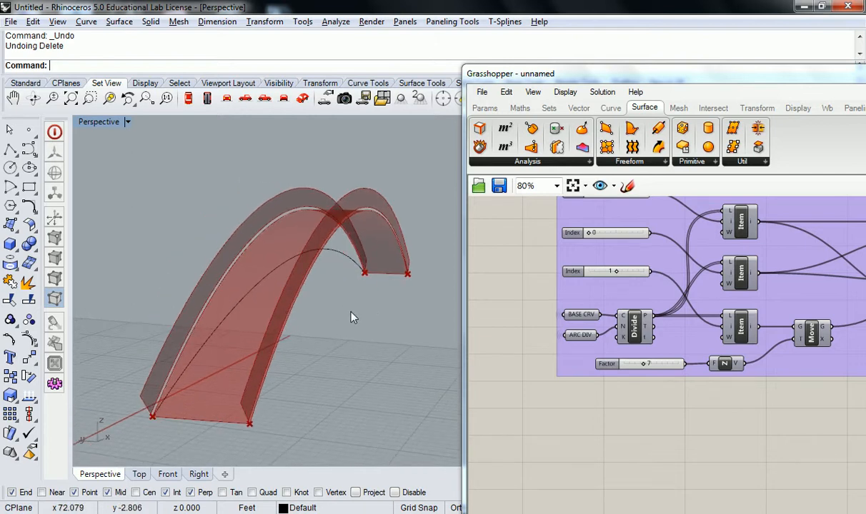
- Examine the definition from the arch point groups through to the grouped Offset and Loft components
scroll(640, 394, down, 1)
right_drag(746, 411, 652, 399)
scroll(652, 398, down, 2)
right_drag(747, 391, 605, 394)
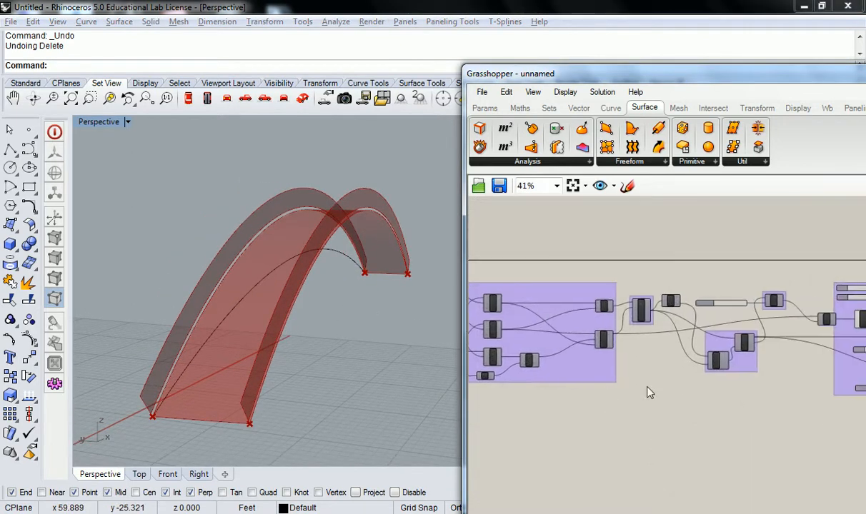
right_drag(807, 386, 606, 383)
scroll(692, 377, up, 3)
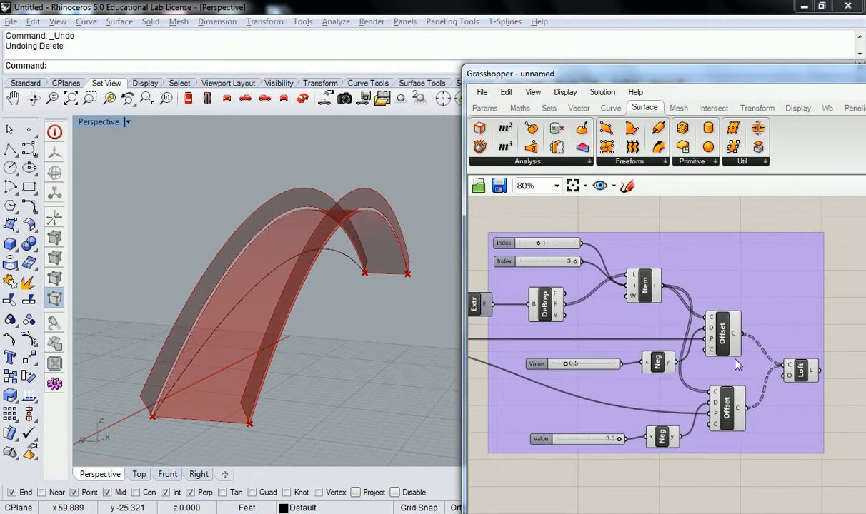
right_drag(686, 359, 699, 357)
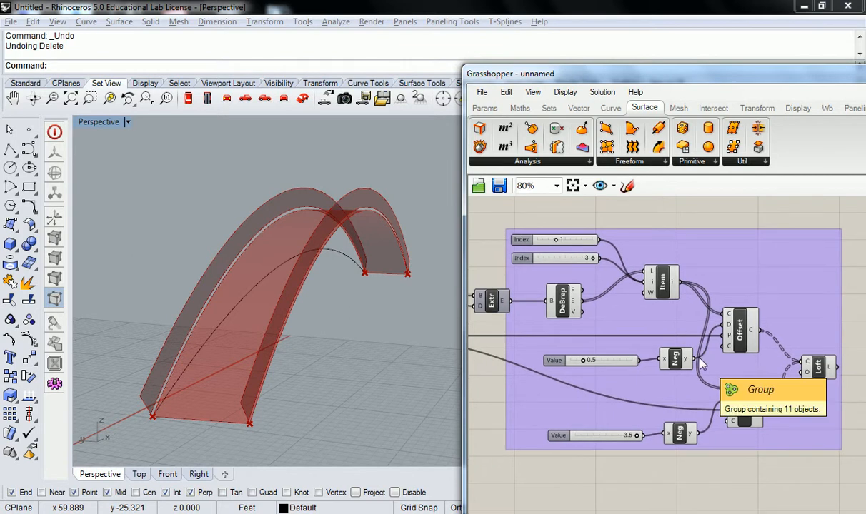